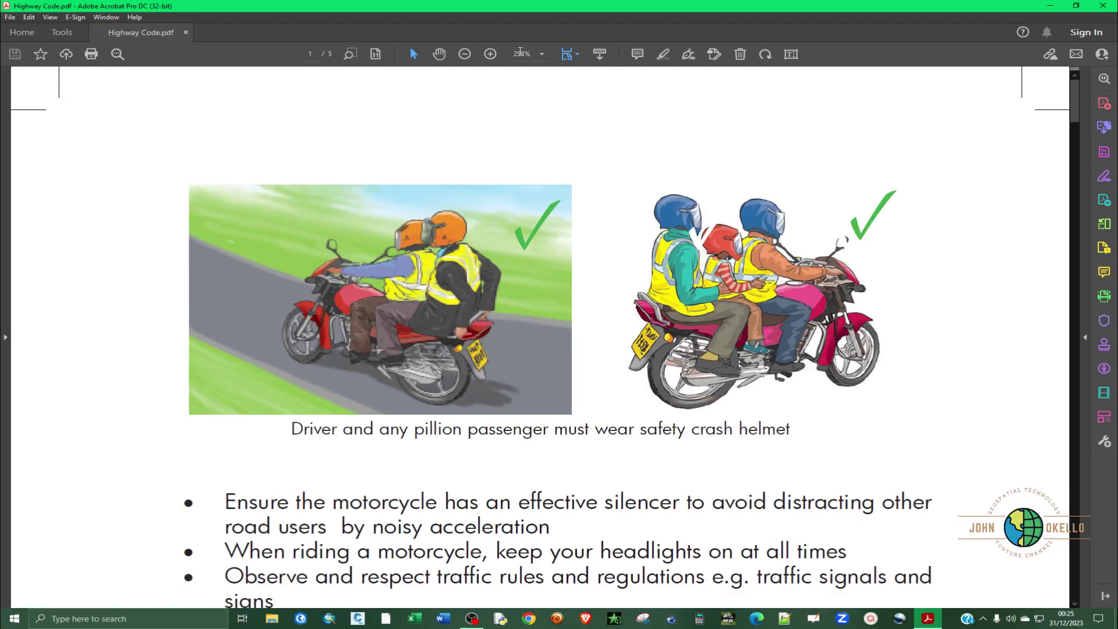
- Change the zoom level from 258% to 100% using the zoom dropdown
click(541, 54)
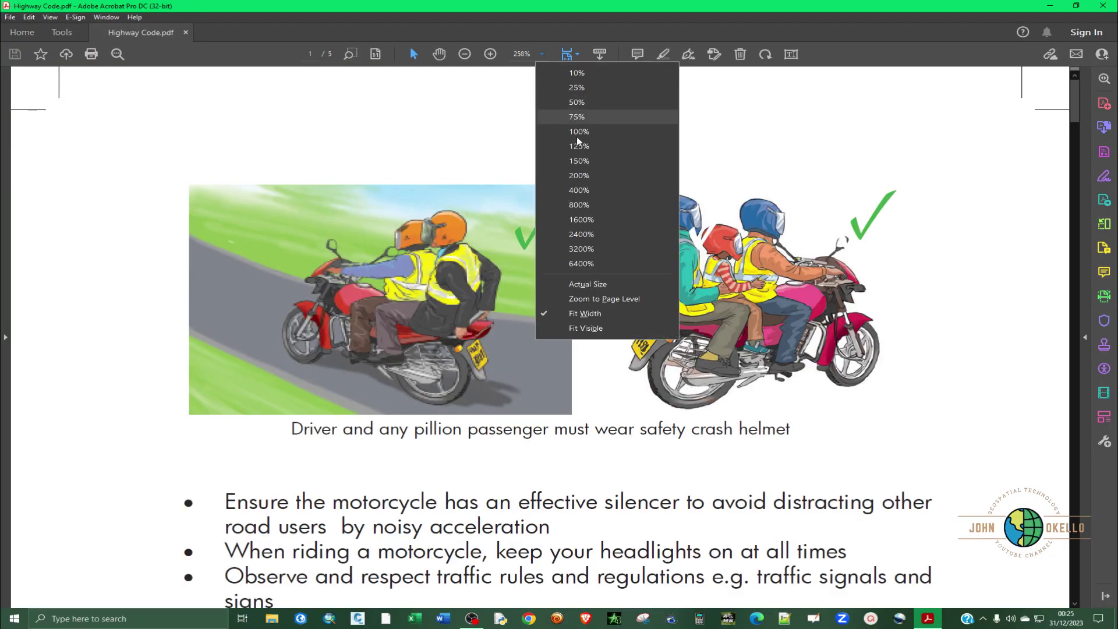
click(581, 133)
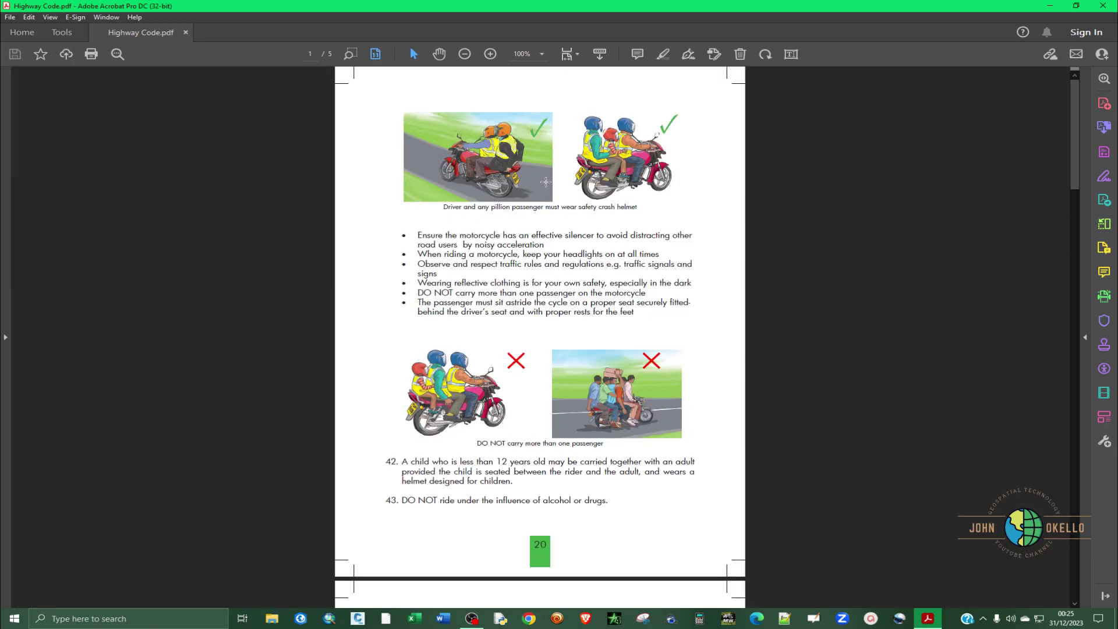
scroll(544, 181, down, 3)
scroll(545, 181, down, 3)
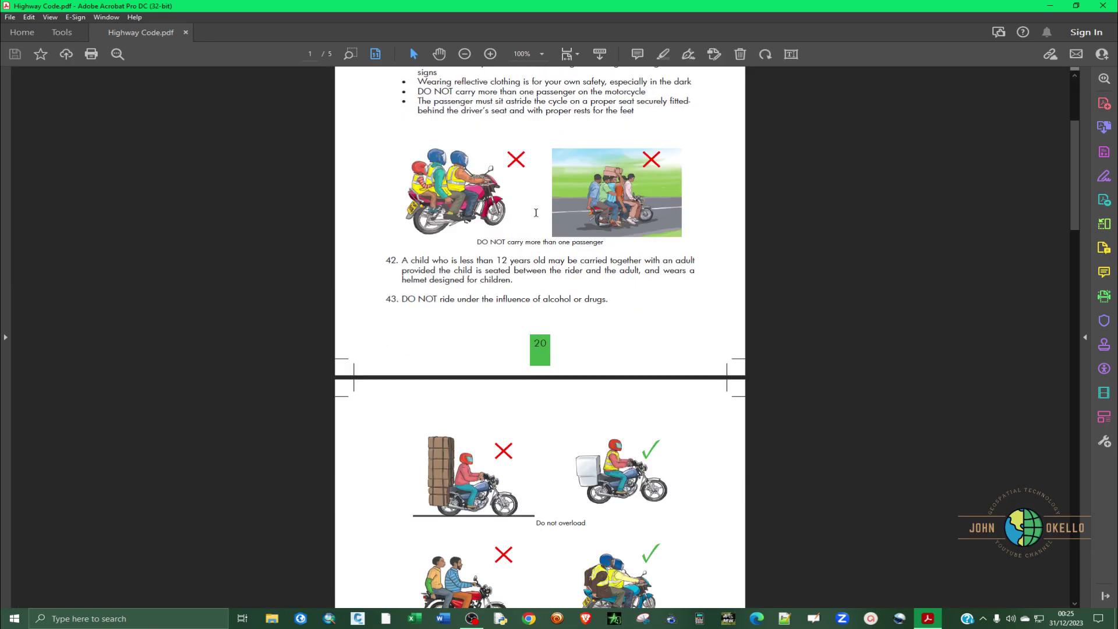
scroll(544, 181, down, 3)
drag(1075, 162, 1077, 490)
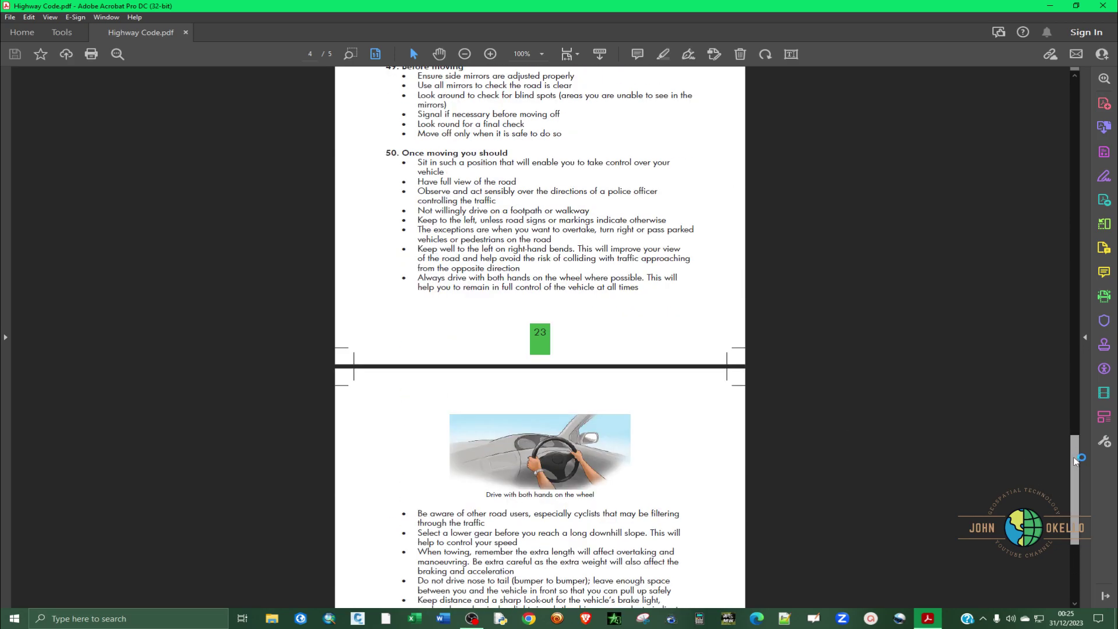
drag(1076, 515, 1073, 78)
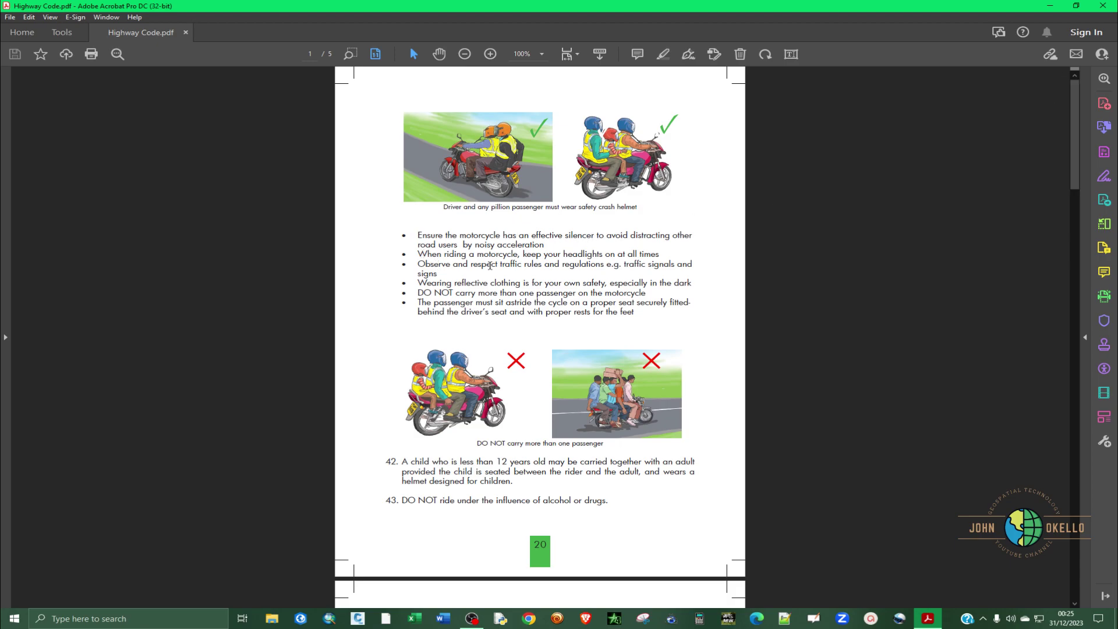
- Show the Page Thumbnails panel and select thumbnails 2 through 4
click(7, 339)
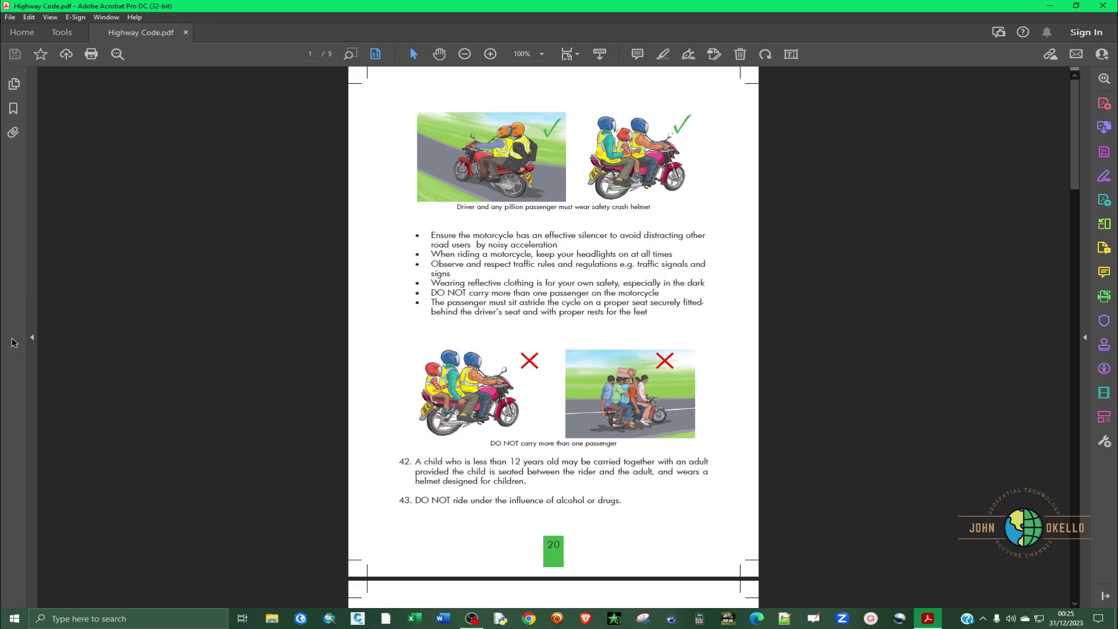
click(14, 85)
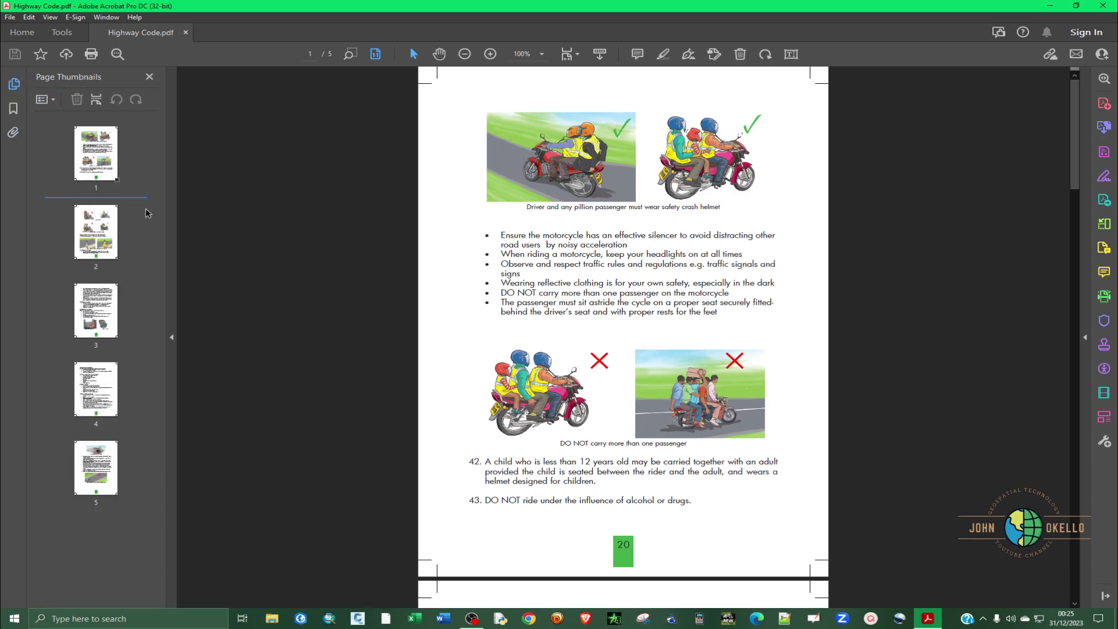
click(102, 247)
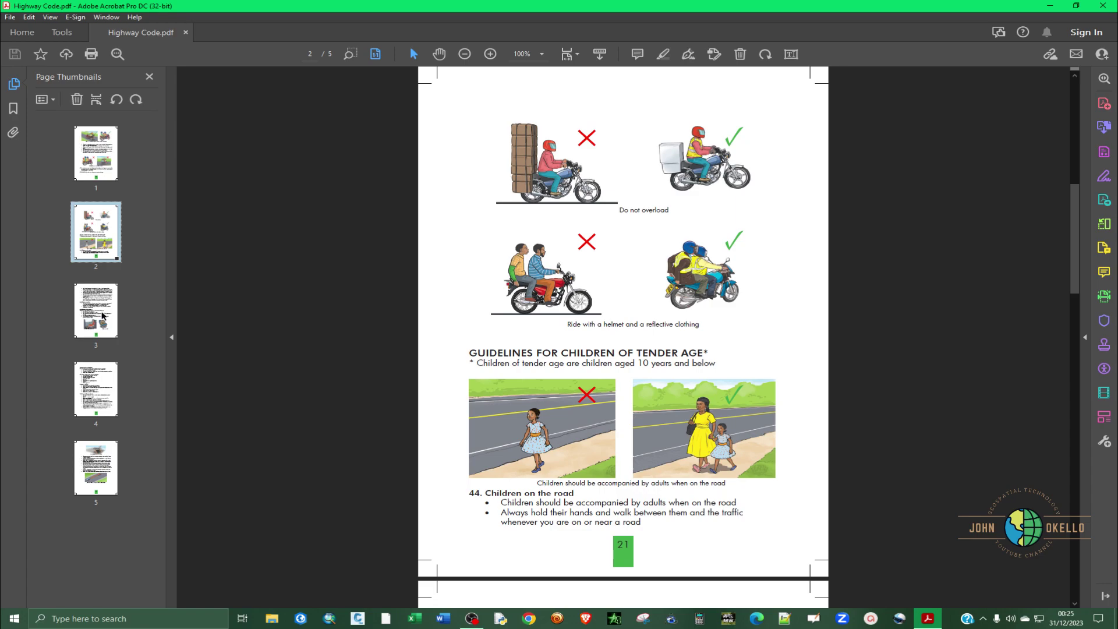
click(95, 385)
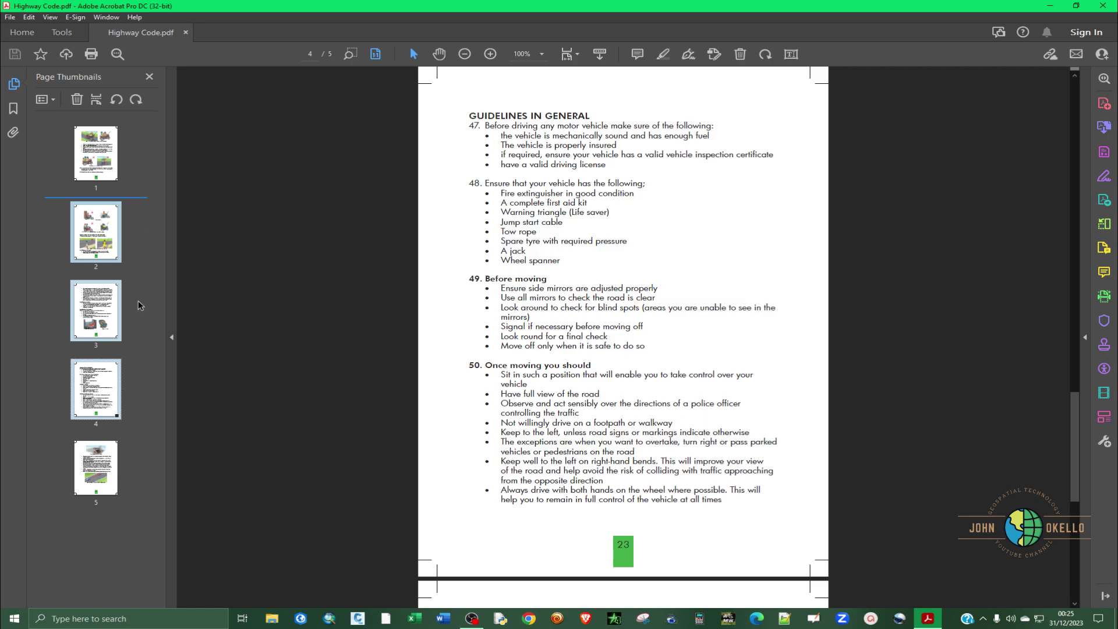
- Set up Rotate Pages for the selection: Clockwise 90 degrees, Even and Odd Pages
mouse_move(97, 354)
right_click(45, 301)
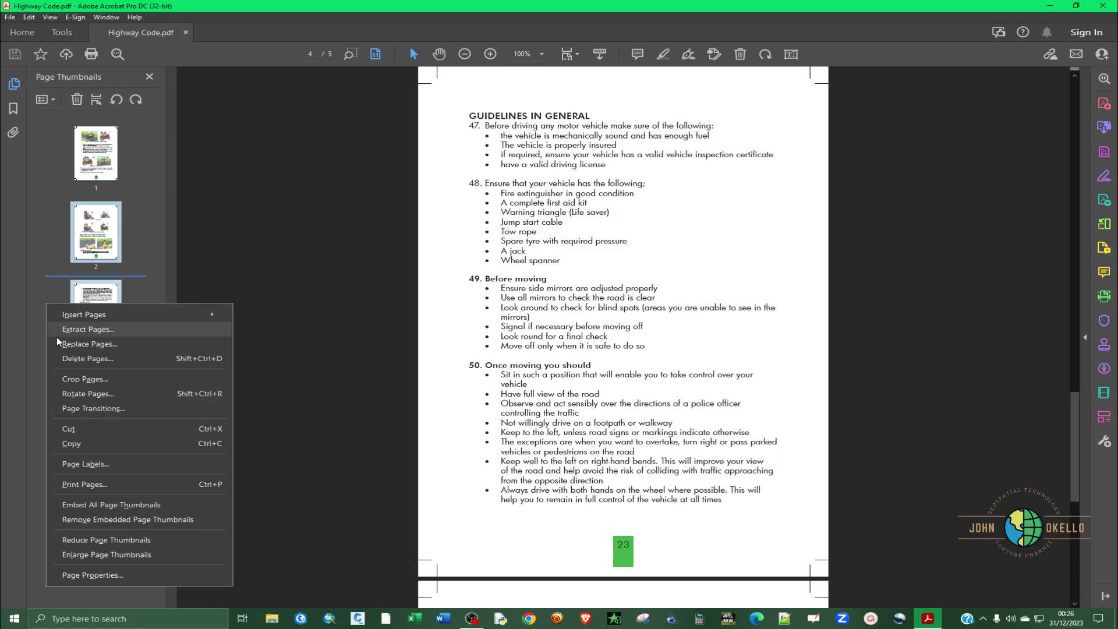
click(103, 395)
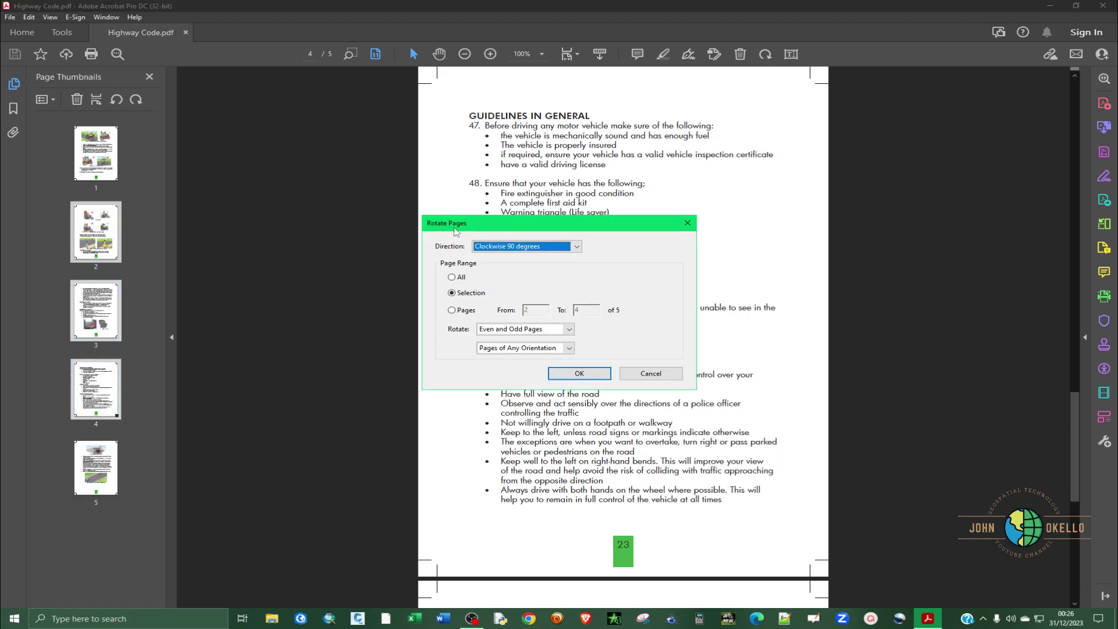
click(577, 248)
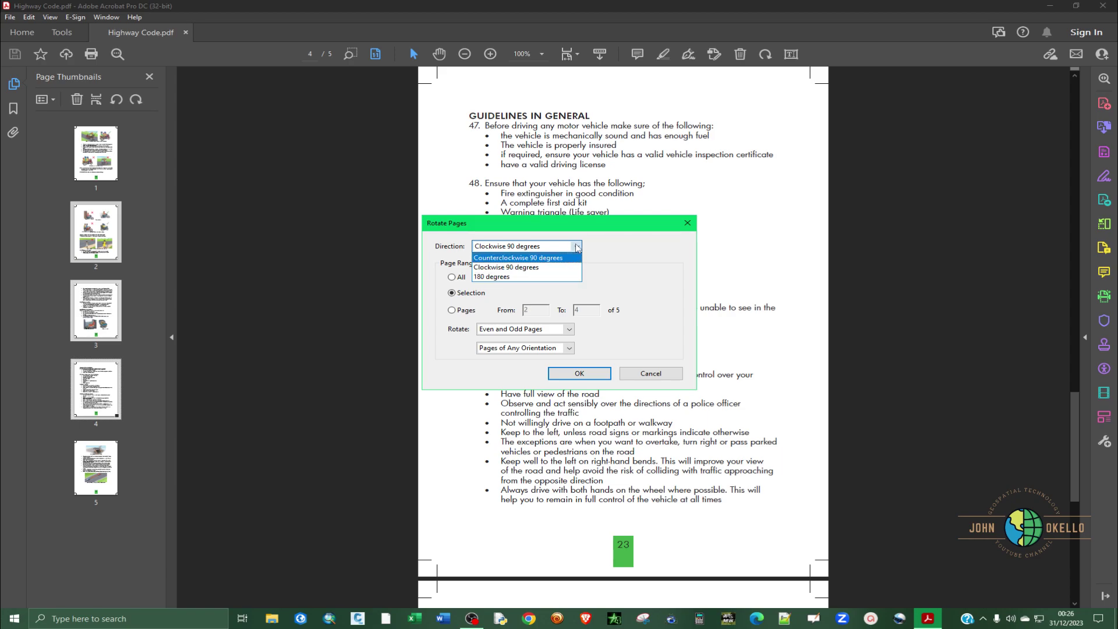
click(579, 246)
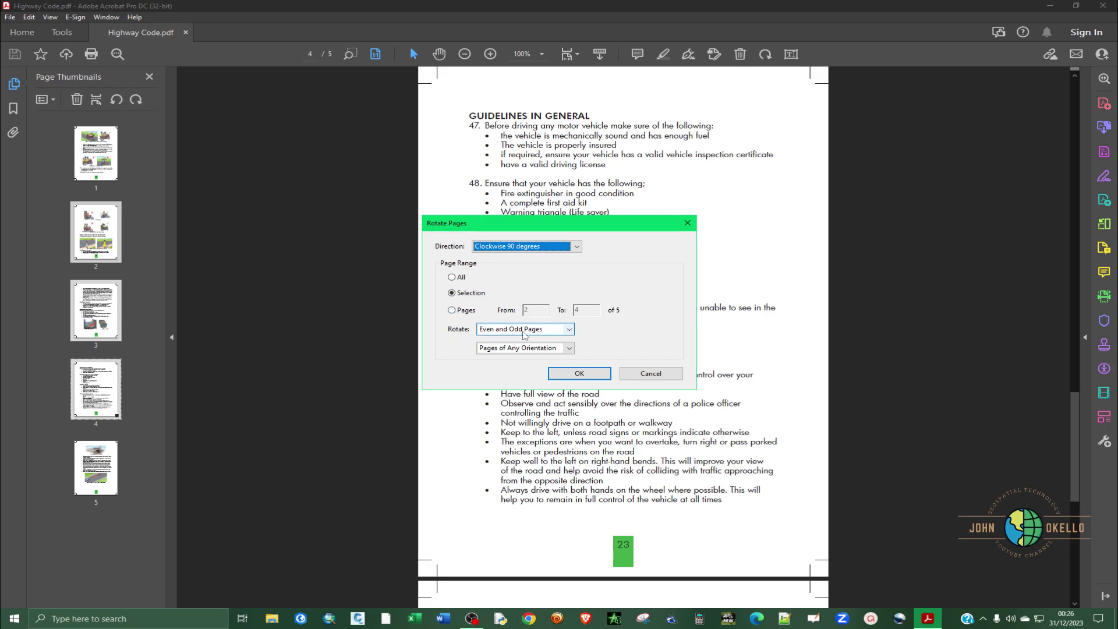
click(570, 331)
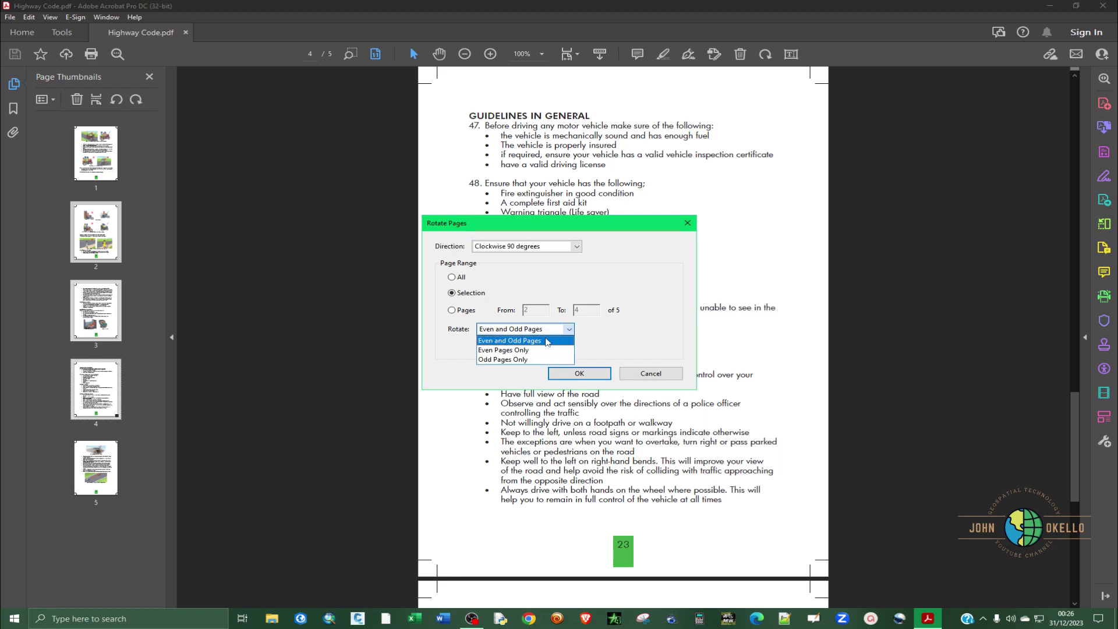
click(569, 331)
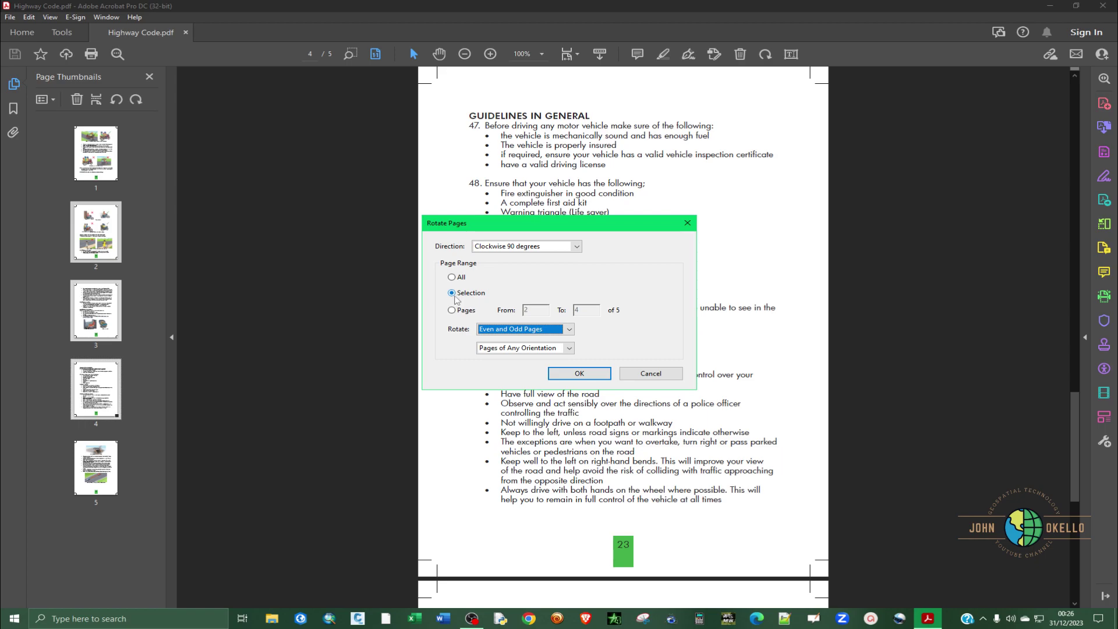
- Rotate pages 2–4 clockwise, then turn the view back upright with Ctrl+Shift+Plus
click(579, 374)
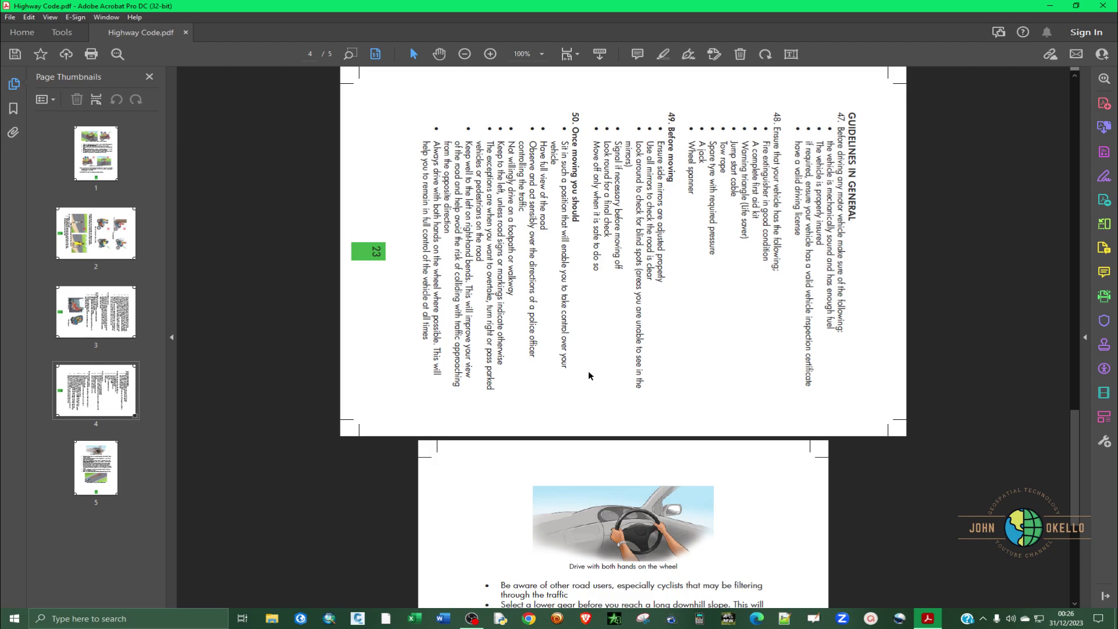
scroll(601, 318, down, 3)
scroll(602, 319, down, 3)
scroll(601, 319, down, 3)
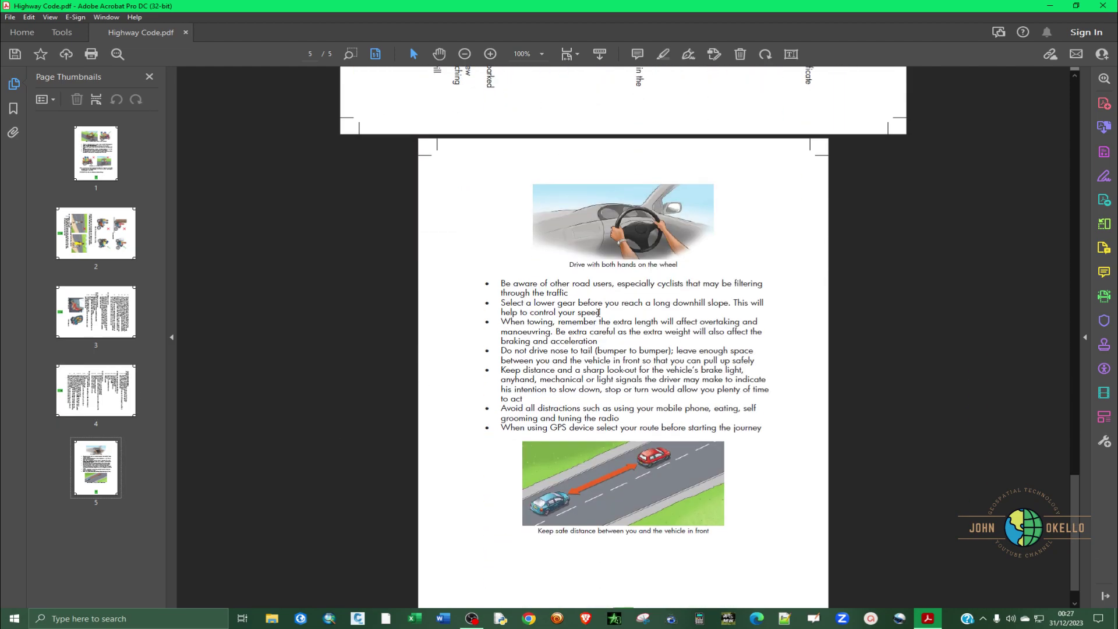
scroll(602, 319, up, 3)
scroll(602, 319, up, 3)
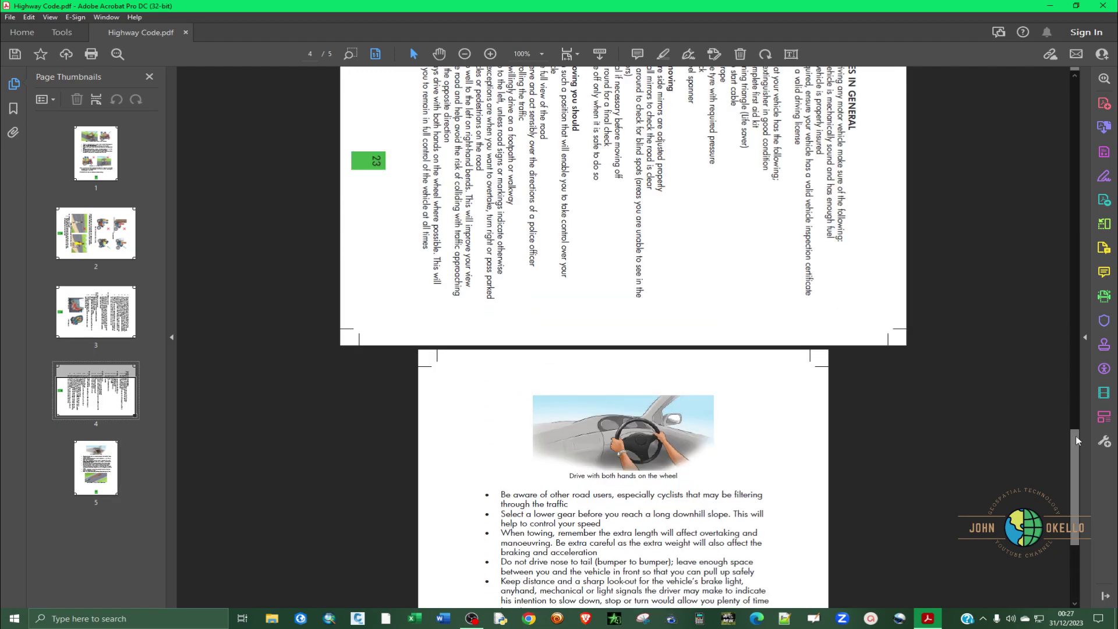
drag(1078, 441, 1076, 87)
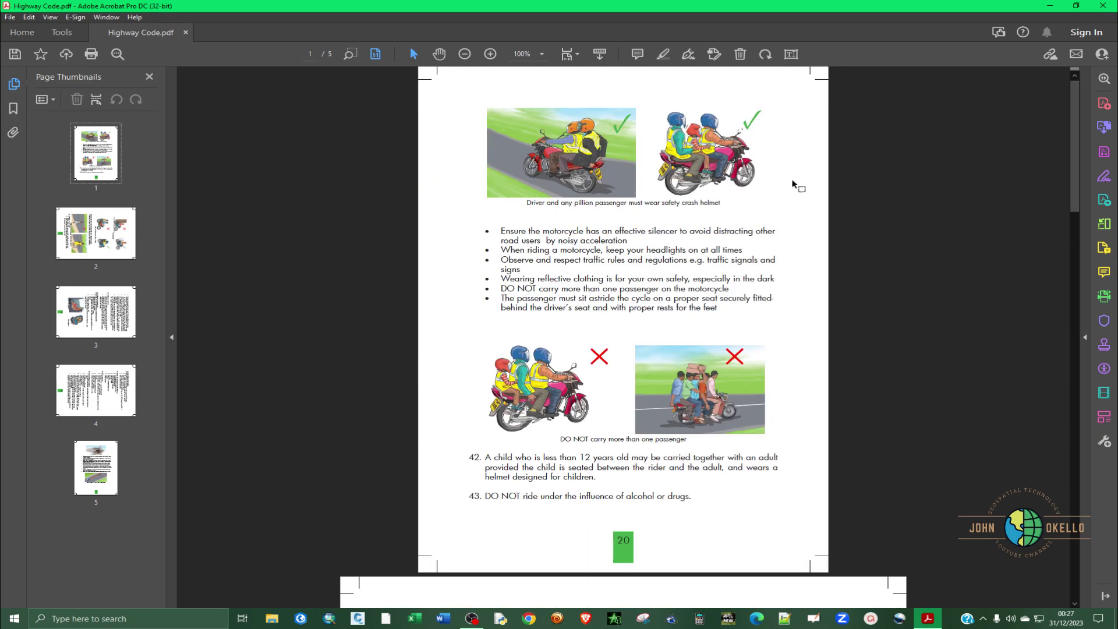
scroll(659, 283, down, 3)
scroll(660, 284, down, 4)
scroll(660, 283, down, 4)
scroll(660, 284, down, 4)
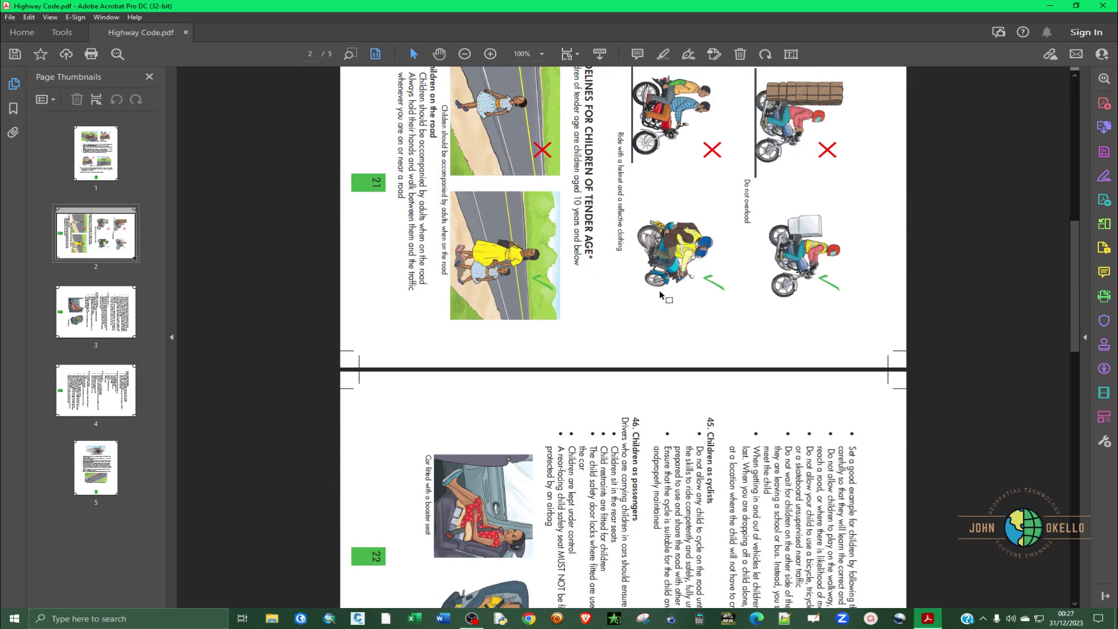
scroll(660, 296, down, 2)
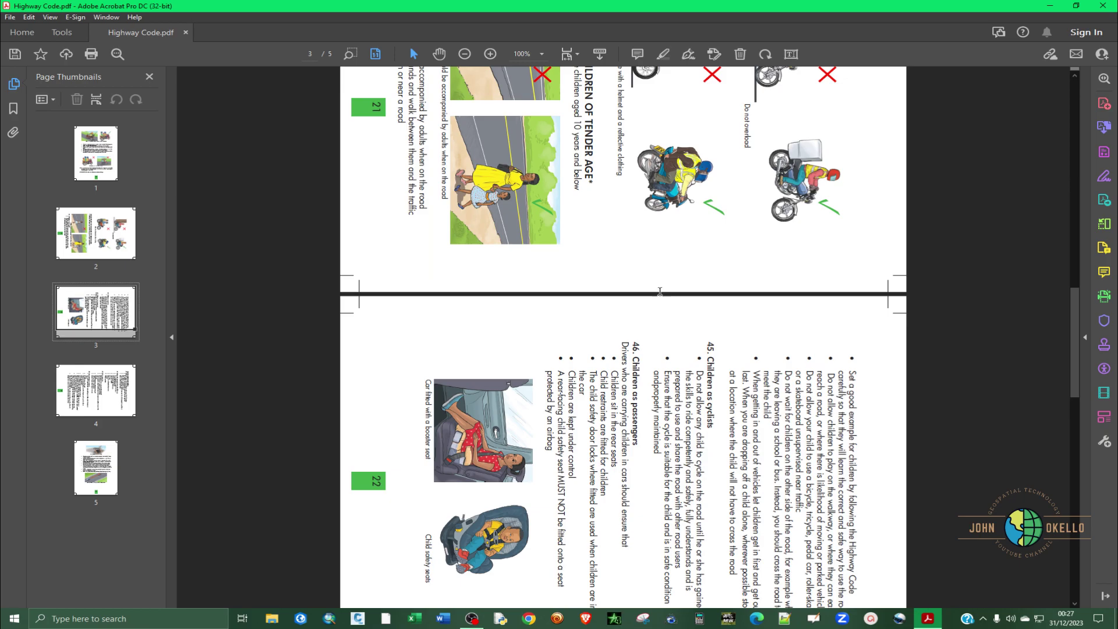
key(ctrl+shift+plus)
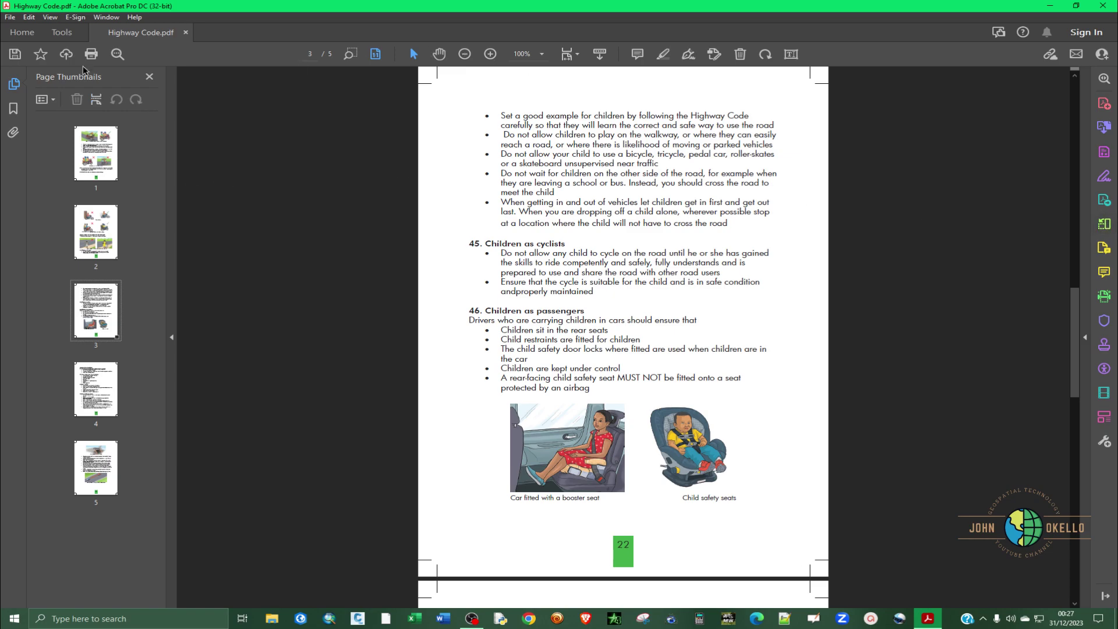
- In Organize Pages, select pages 4 and 5 and rotate them counterclockwise
click(61, 33)
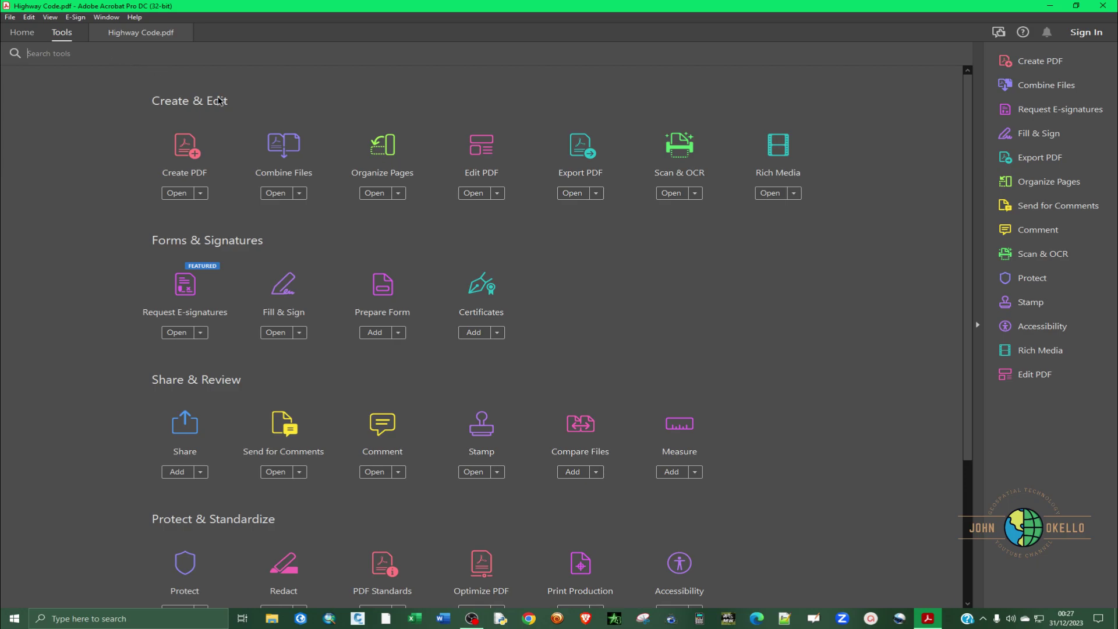
click(386, 155)
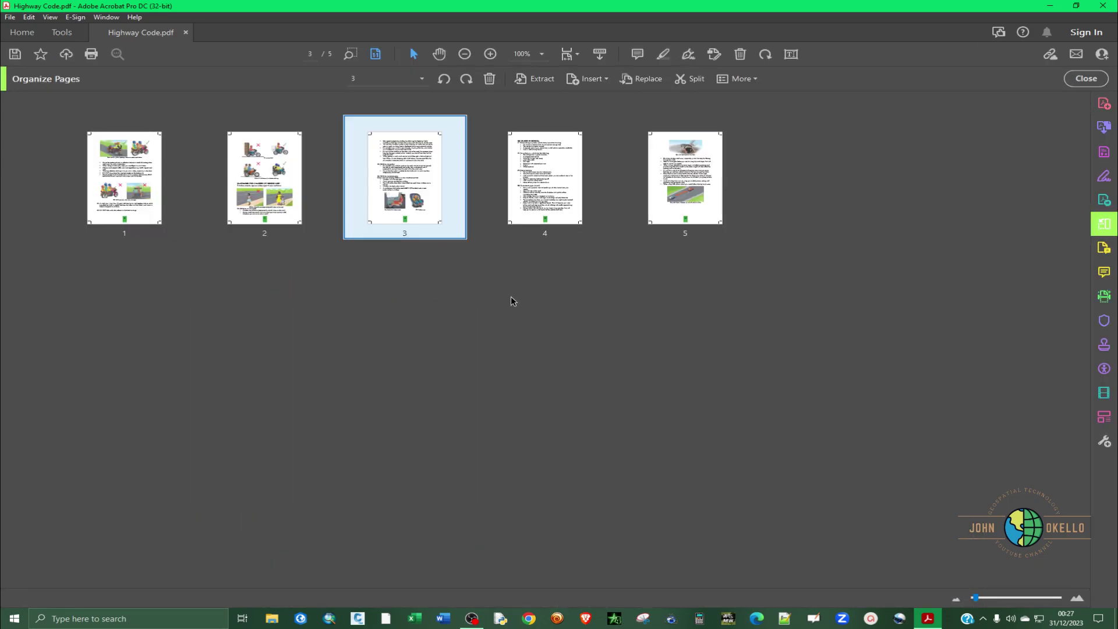
click(511, 296)
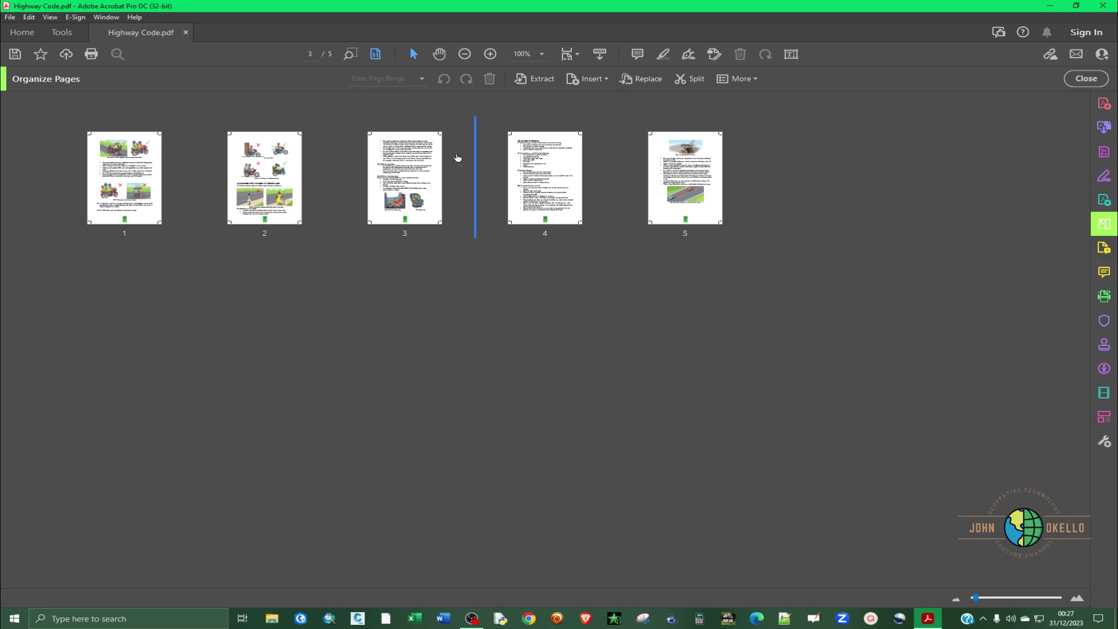
mouse_move(546, 178)
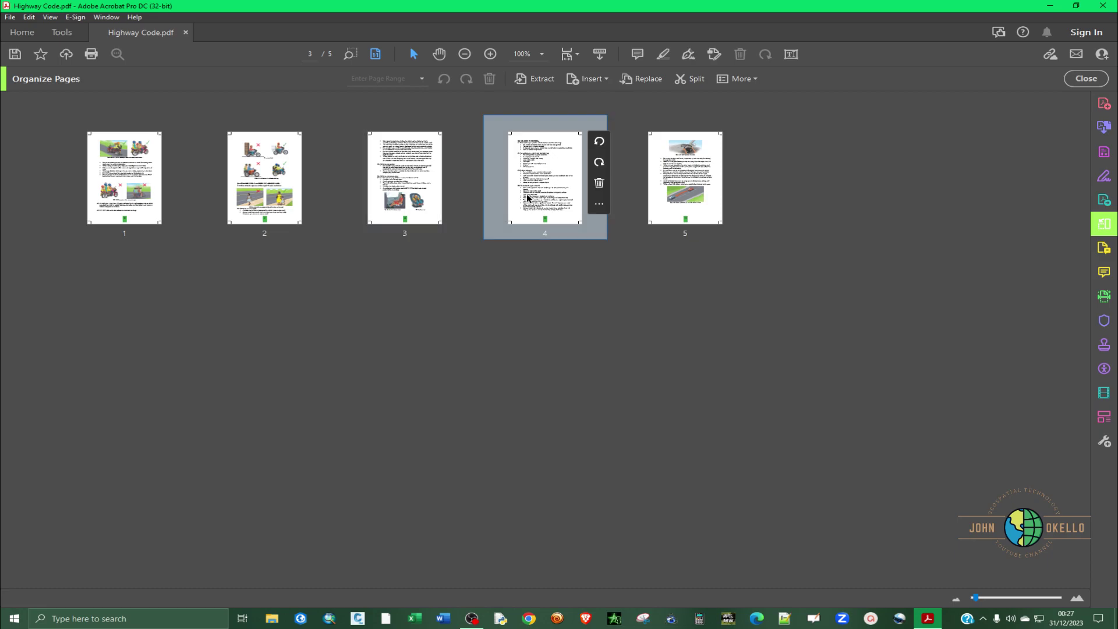
click(527, 198)
ctrl+click(674, 205)
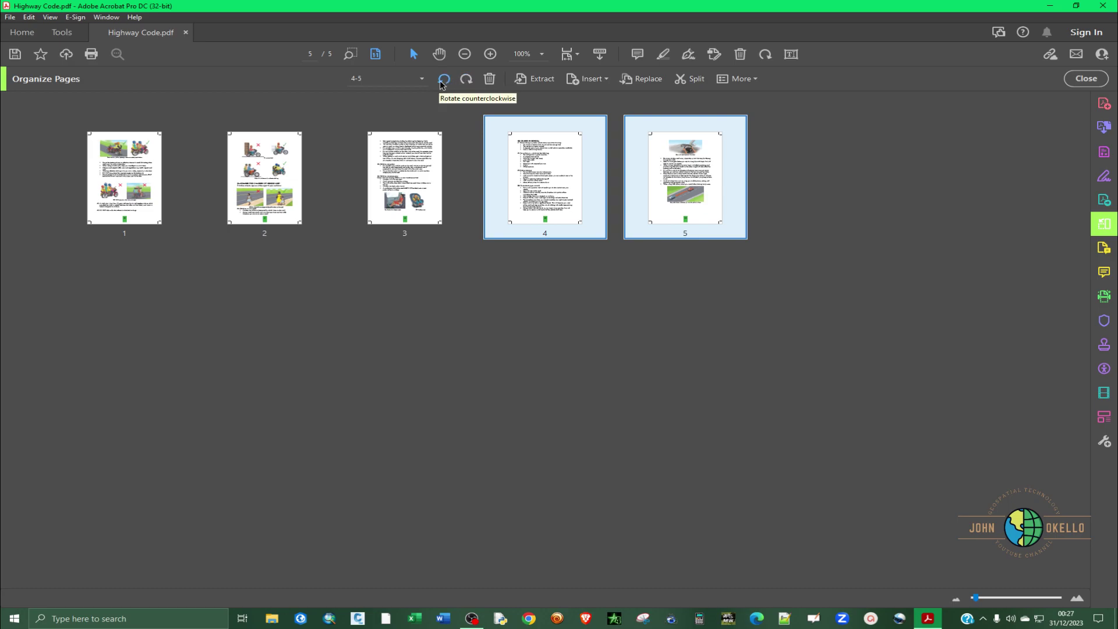
click(443, 80)
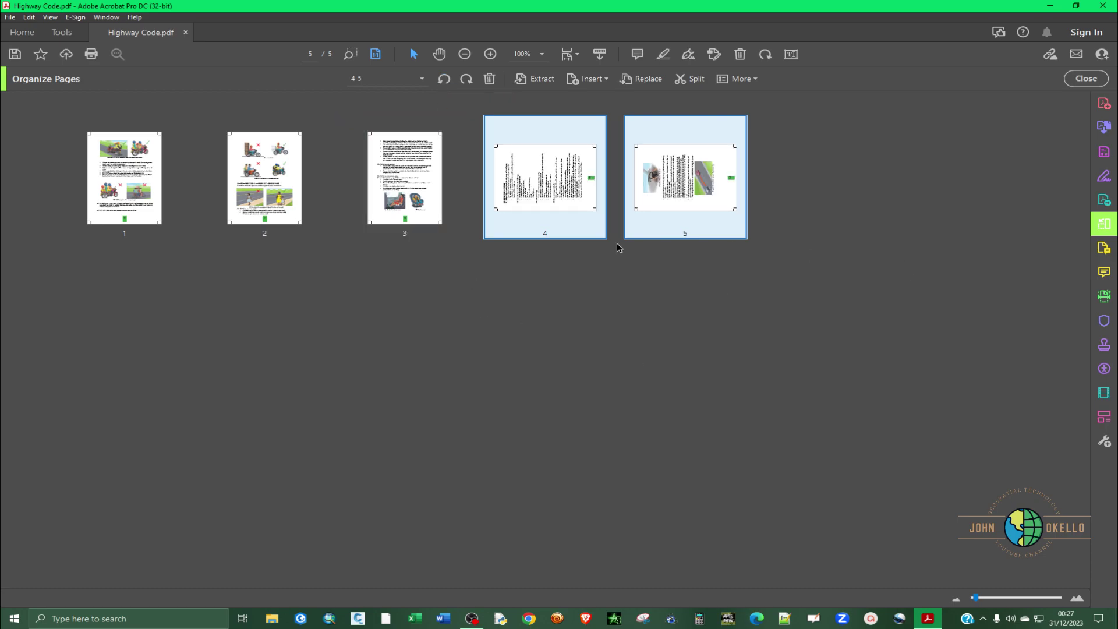
- Leave Organize Pages and rotate thumbnails 4 and 5 clockwise 90 degrees via Rotate Pages
click(1087, 77)
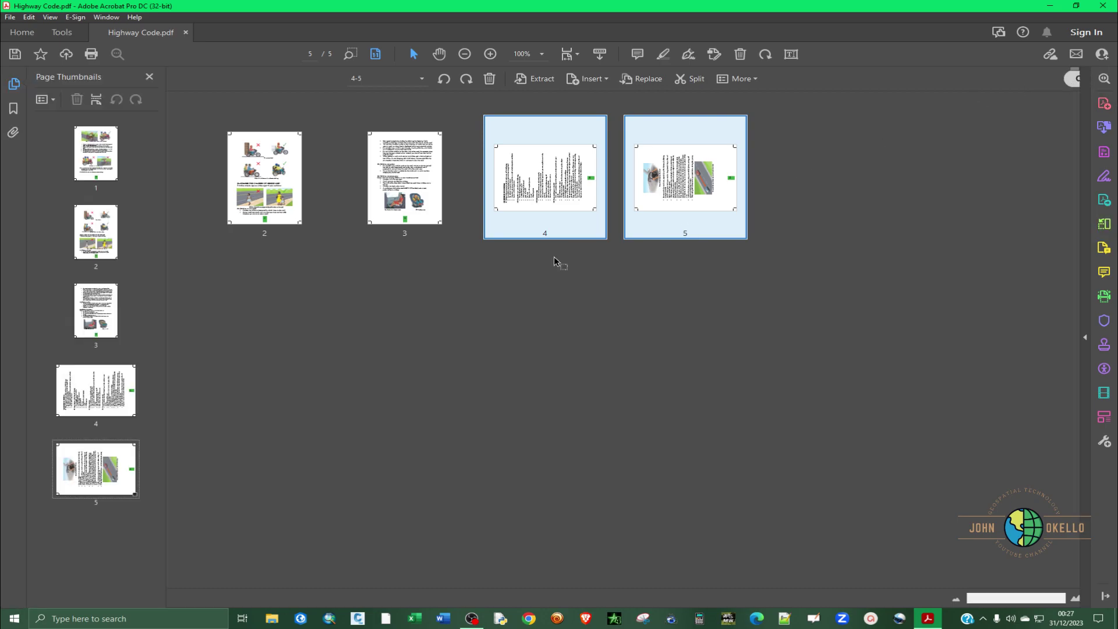
scroll(500, 396, up, 5)
scroll(500, 396, up, 5)
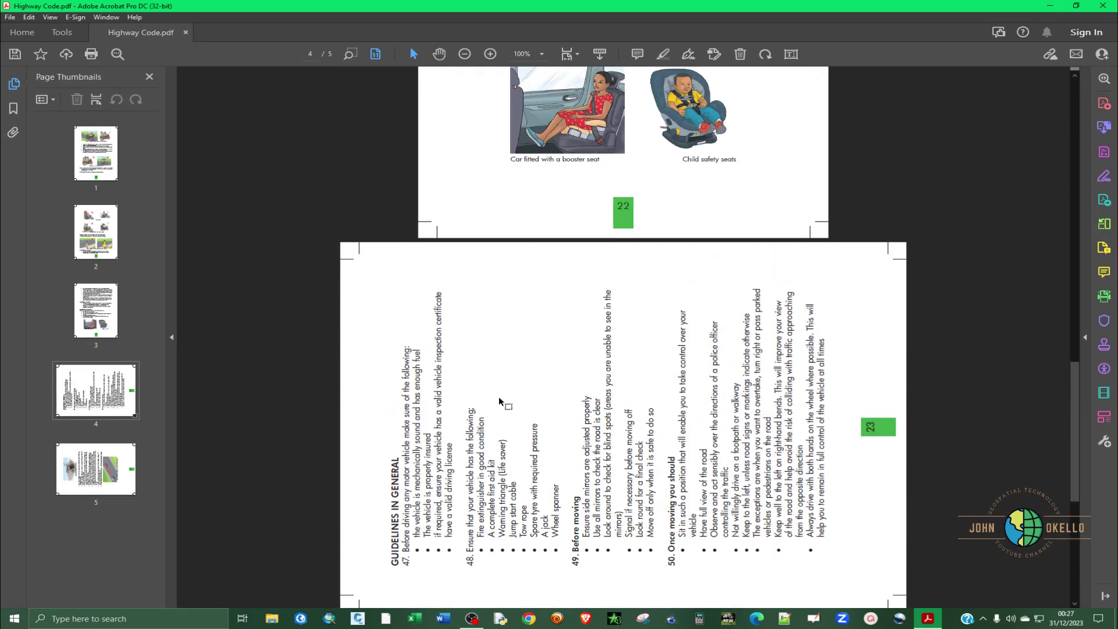
scroll(500, 396, up, 5)
scroll(500, 394, up, 3)
scroll(501, 392, down, 5)
scroll(500, 392, down, 5)
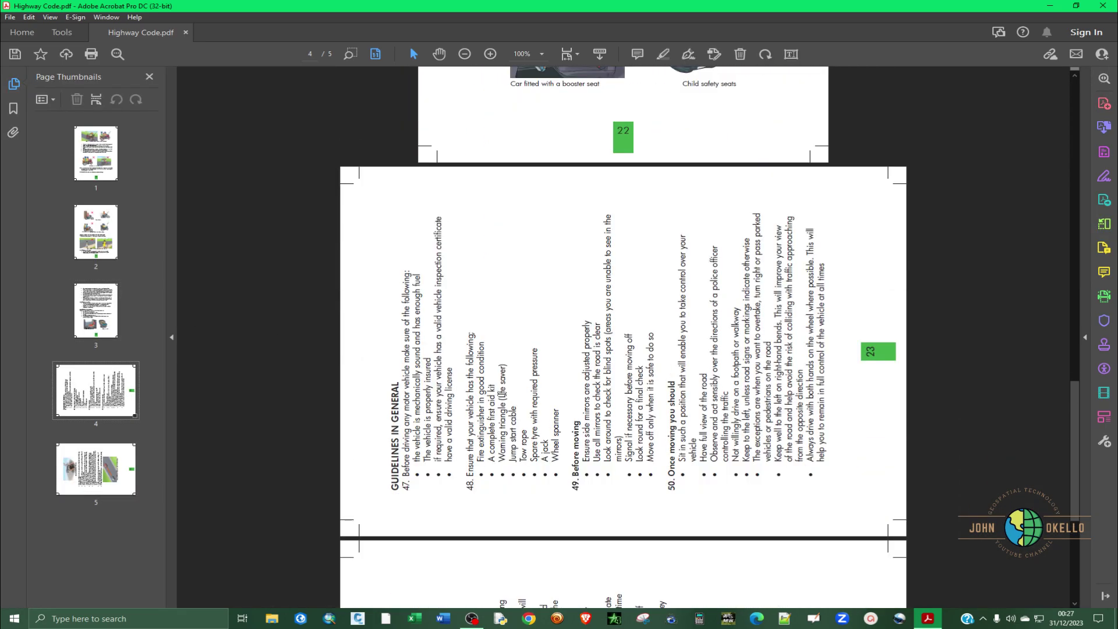
scroll(501, 393, down, 5)
scroll(501, 393, down, 3)
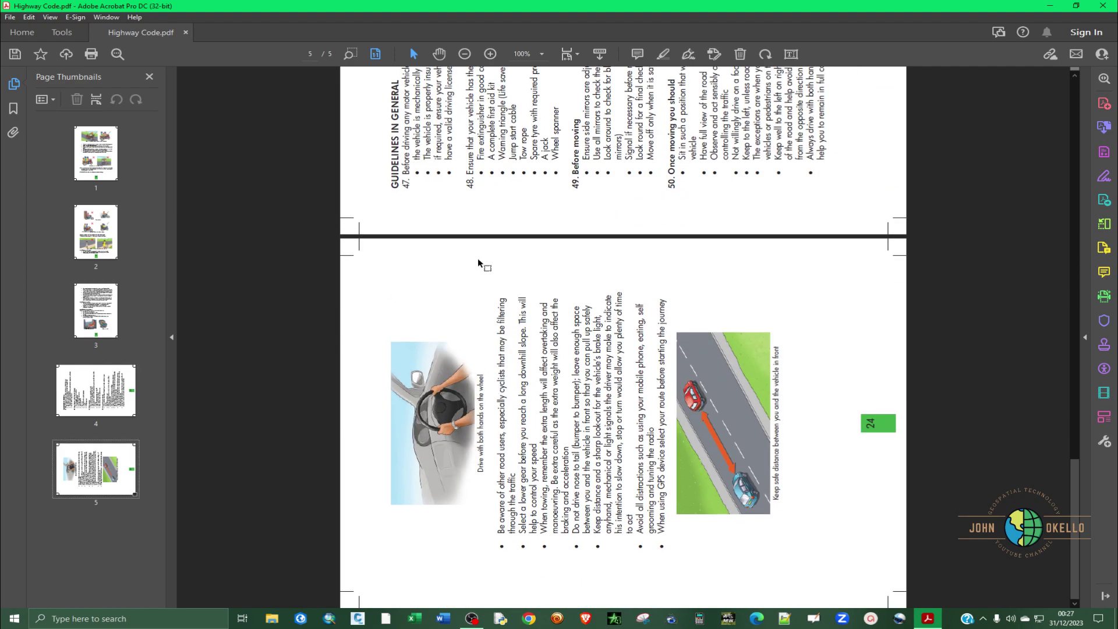
click(95, 392)
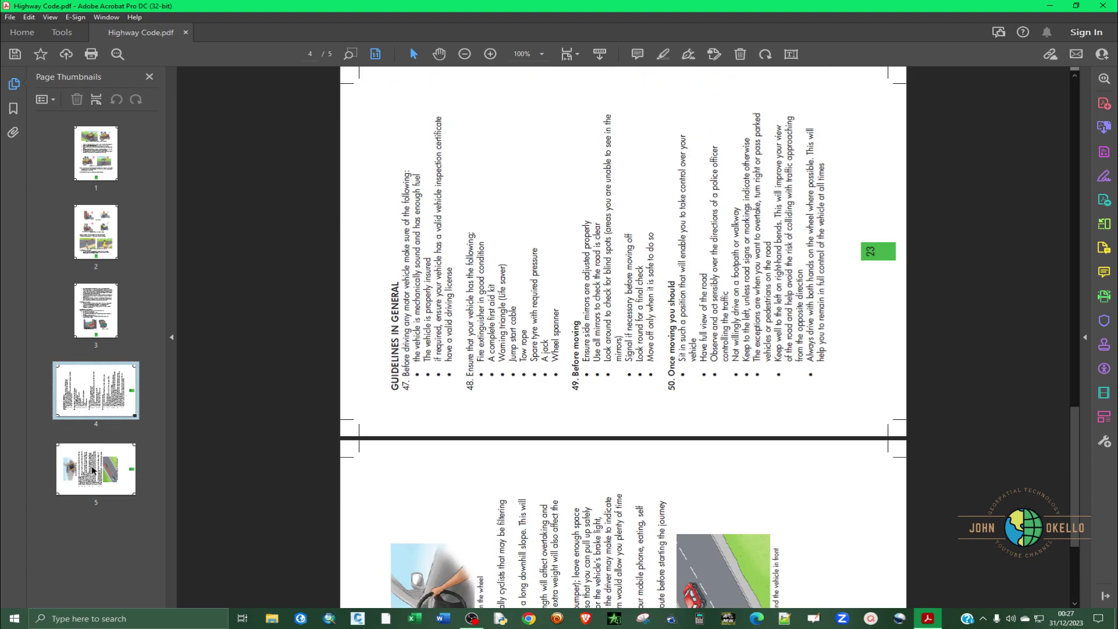
click(92, 472)
right_click(111, 411)
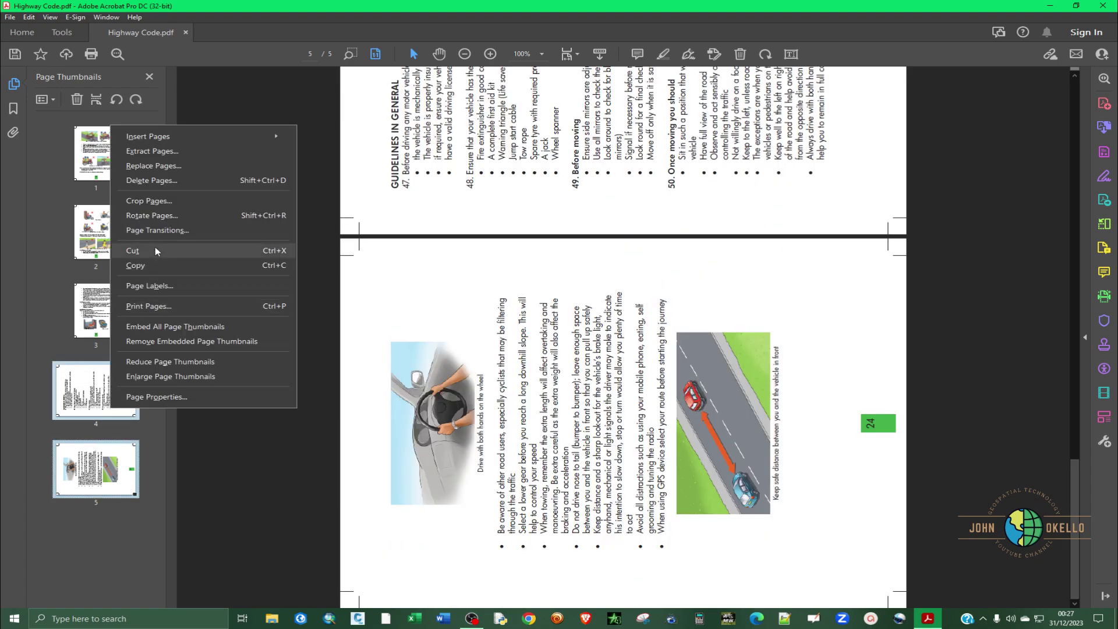
click(157, 213)
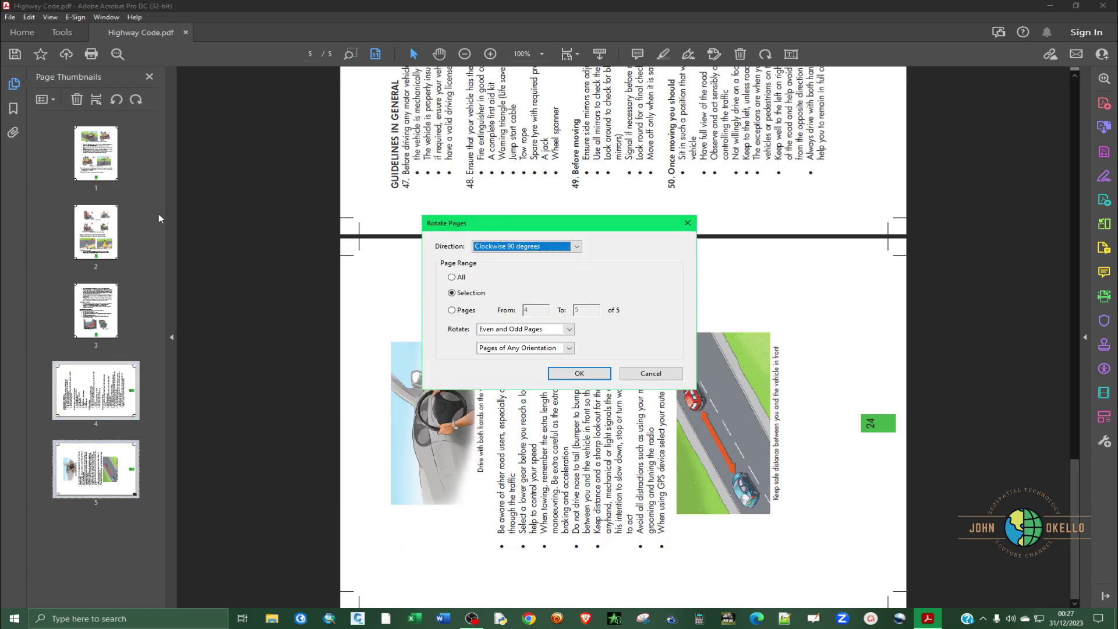
click(579, 375)
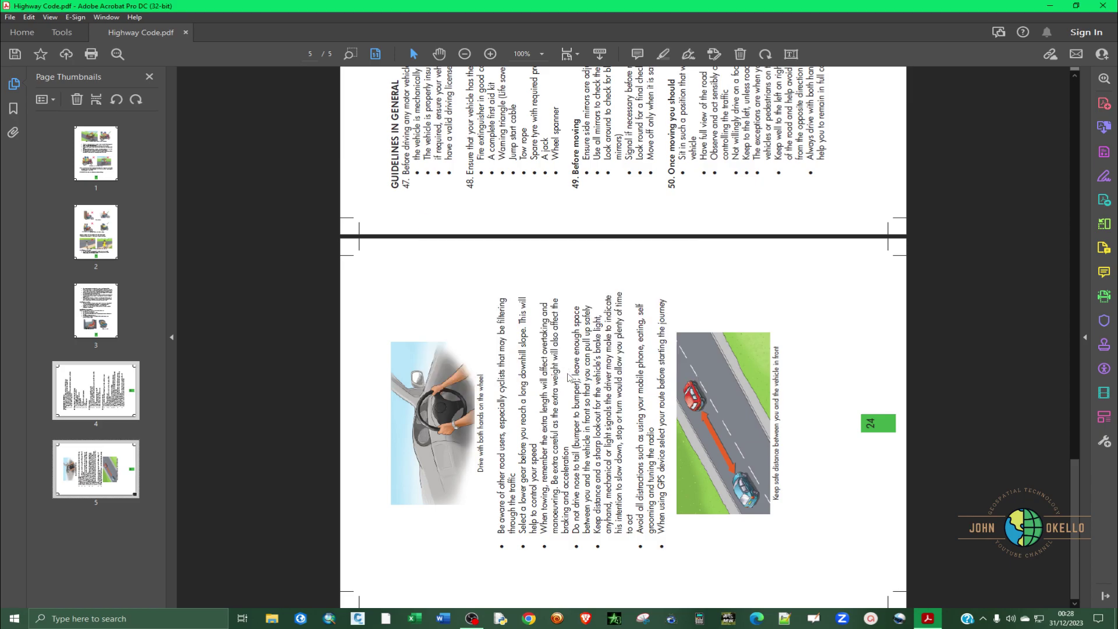
scroll(568, 376, up, 5)
scroll(559, 375, up, 5)
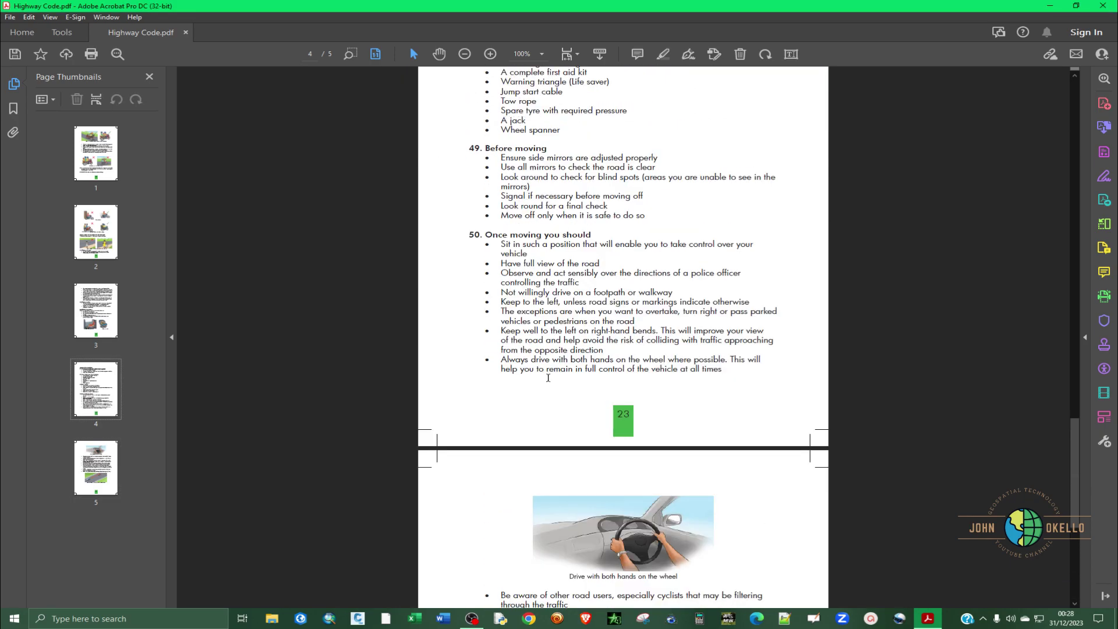
scroll(551, 373, up, 5)
scroll(549, 372, up, 5)
scroll(548, 373, up, 3)
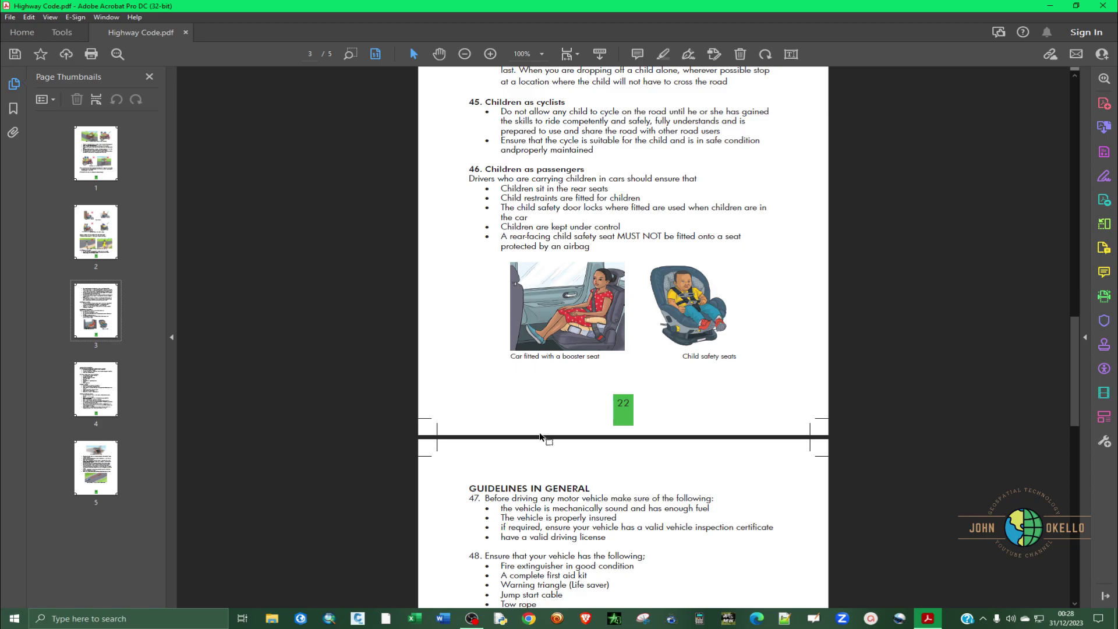
scroll(542, 433, up, 5)
scroll(542, 433, up, 4)
scroll(542, 433, up, 4)
scroll(541, 432, up, 4)
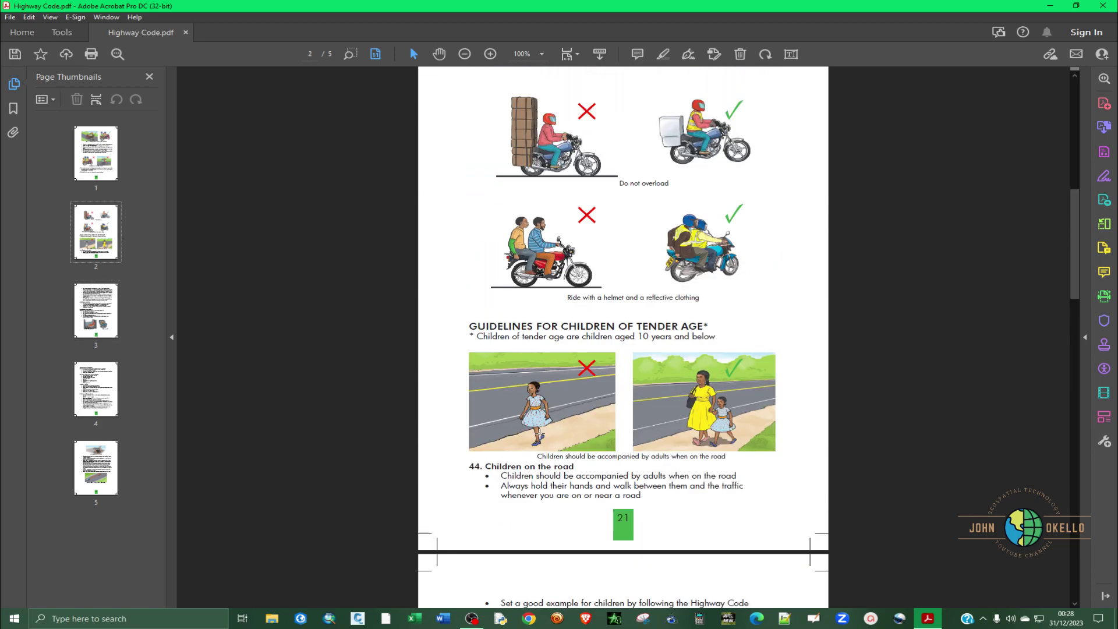
scroll(541, 433, up, 4)
scroll(542, 433, up, 4)
scroll(542, 433, up, 4)
scroll(542, 432, up, 3)
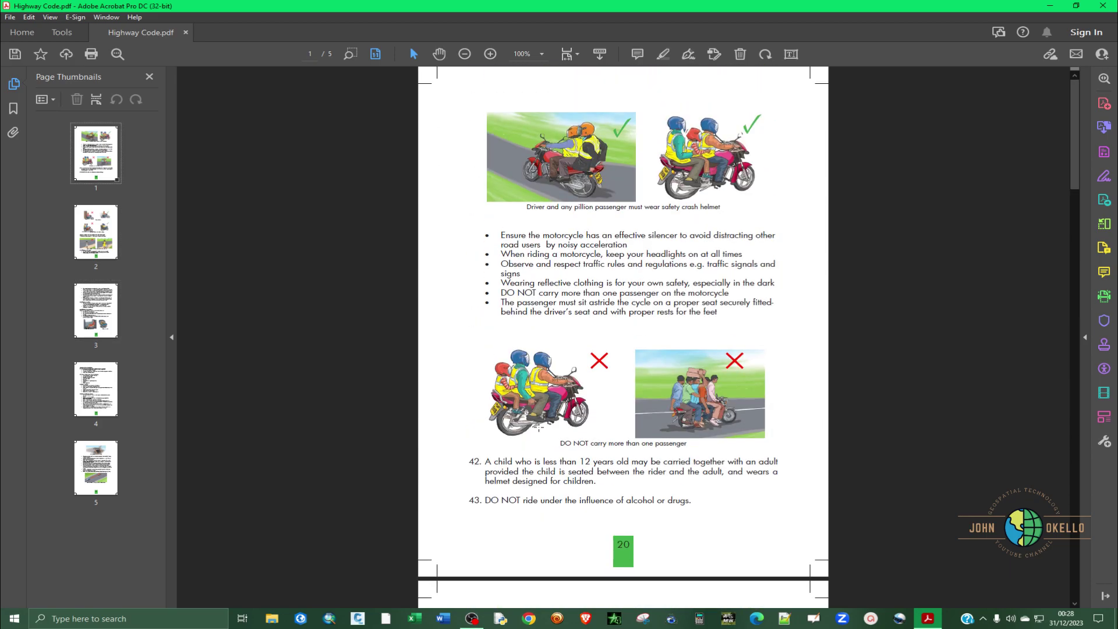
- Rotate the document view clockwise through View > Rotate View
click(51, 18)
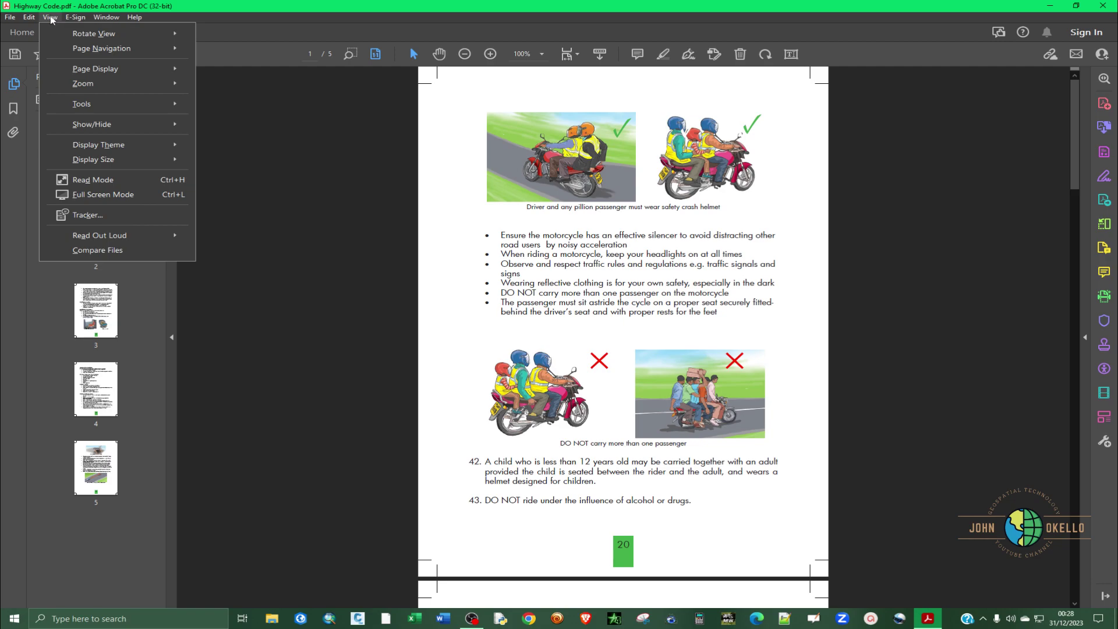
mouse_move(94, 34)
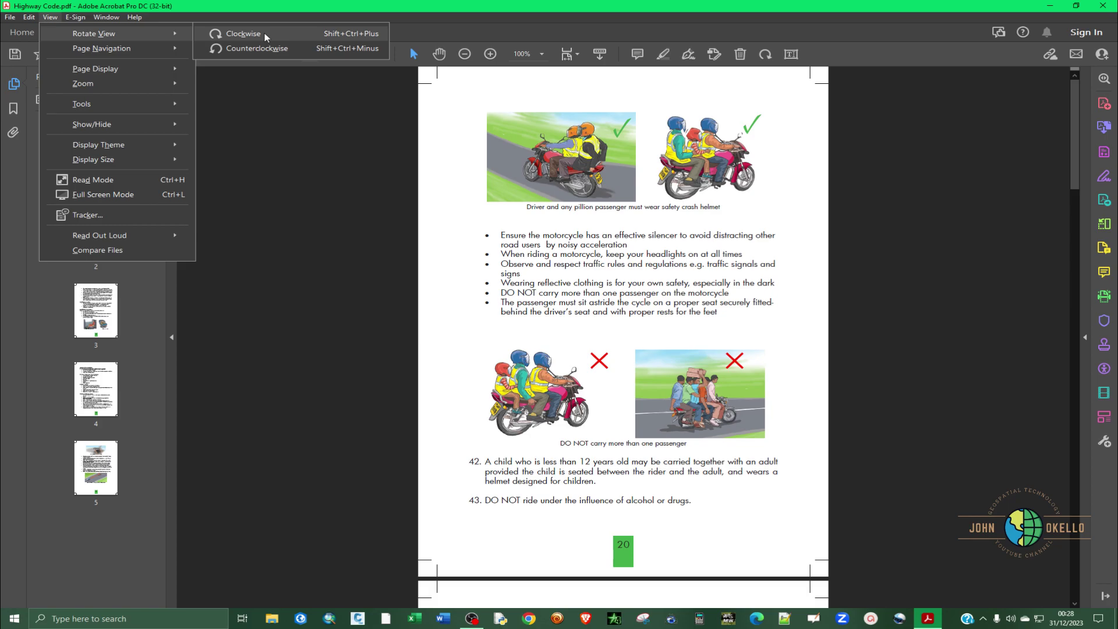
click(243, 33)
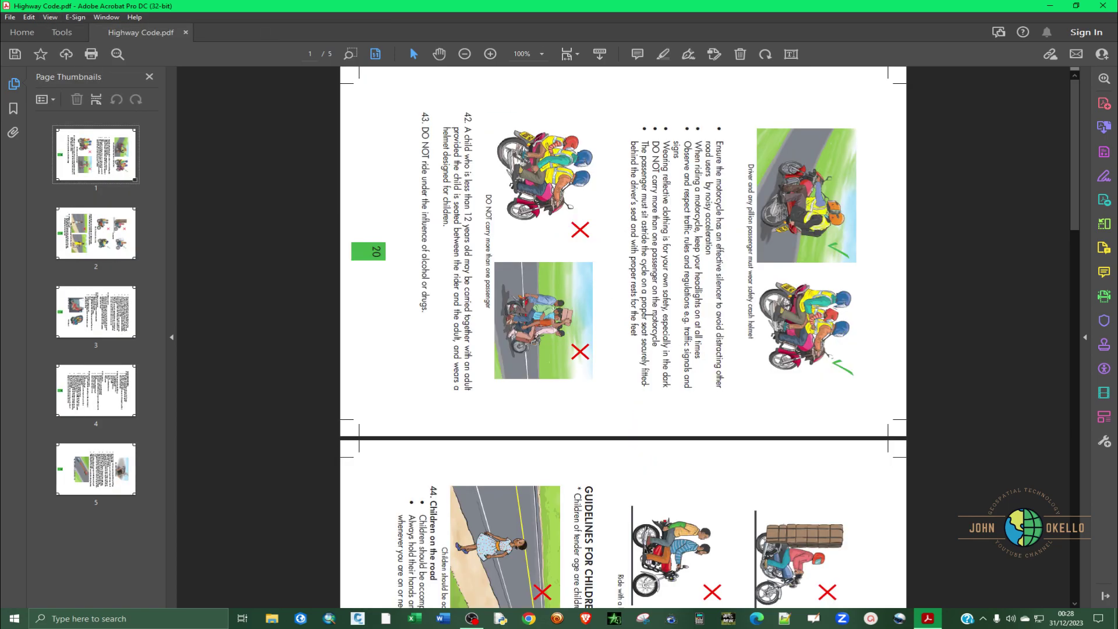
scroll(727, 341, down, 5)
scroll(727, 341, down, 5)
scroll(727, 341, down, 5)
scroll(726, 342, down, 5)
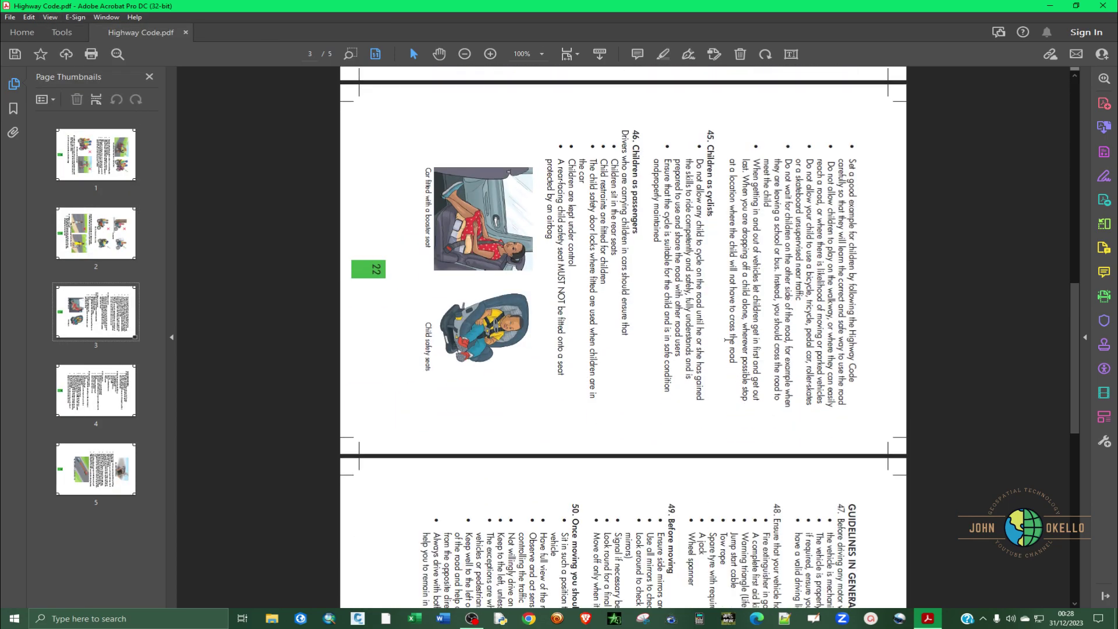
scroll(727, 340, down, 5)
scroll(727, 341, down, 5)
scroll(727, 341, down, 5)
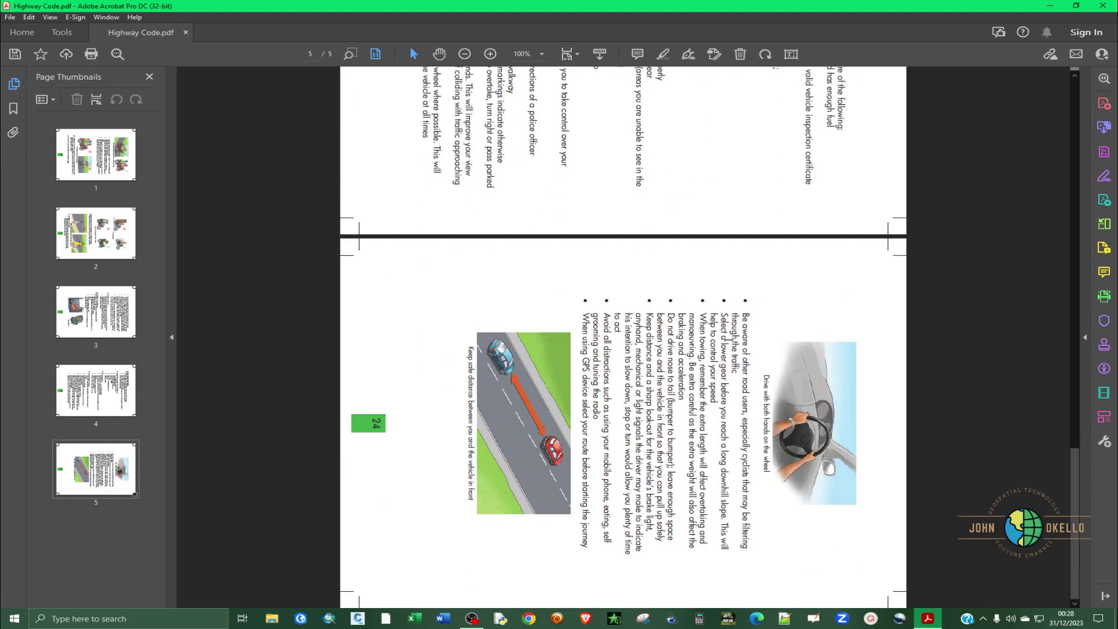